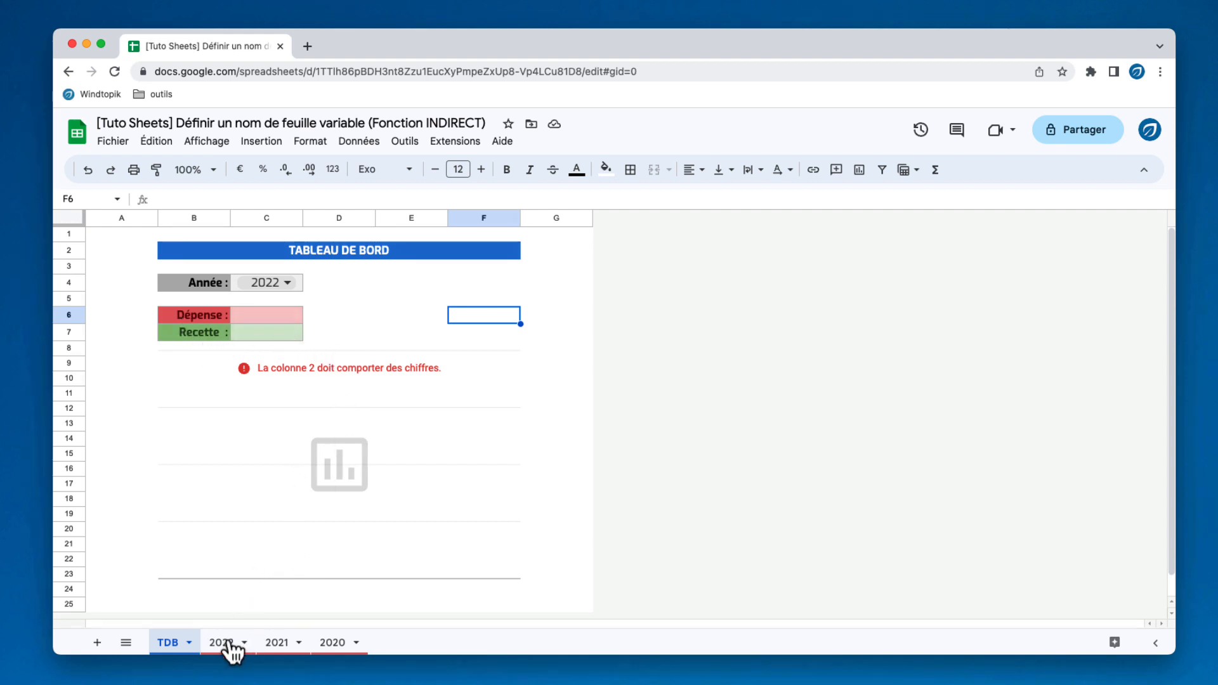
Step: Review the 2020, 2021 and 2022 sheets, then the year choices in cell C4 of the TDB dashboard, keeping 2022
click(343, 644)
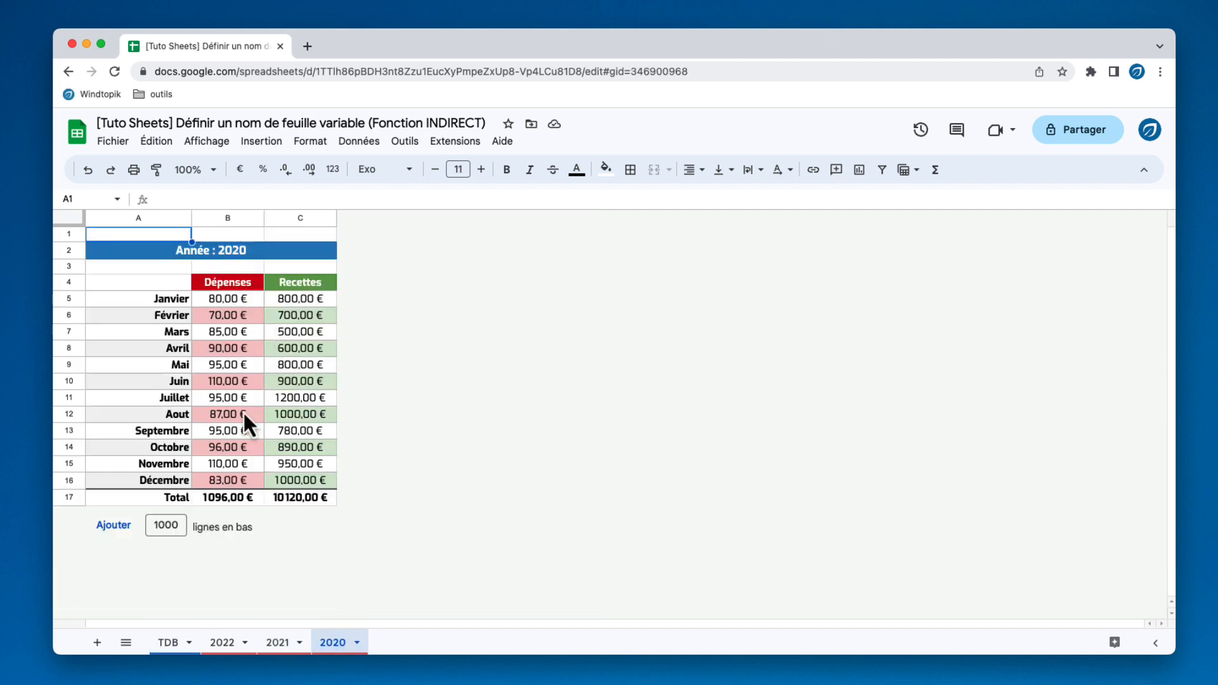
click(279, 642)
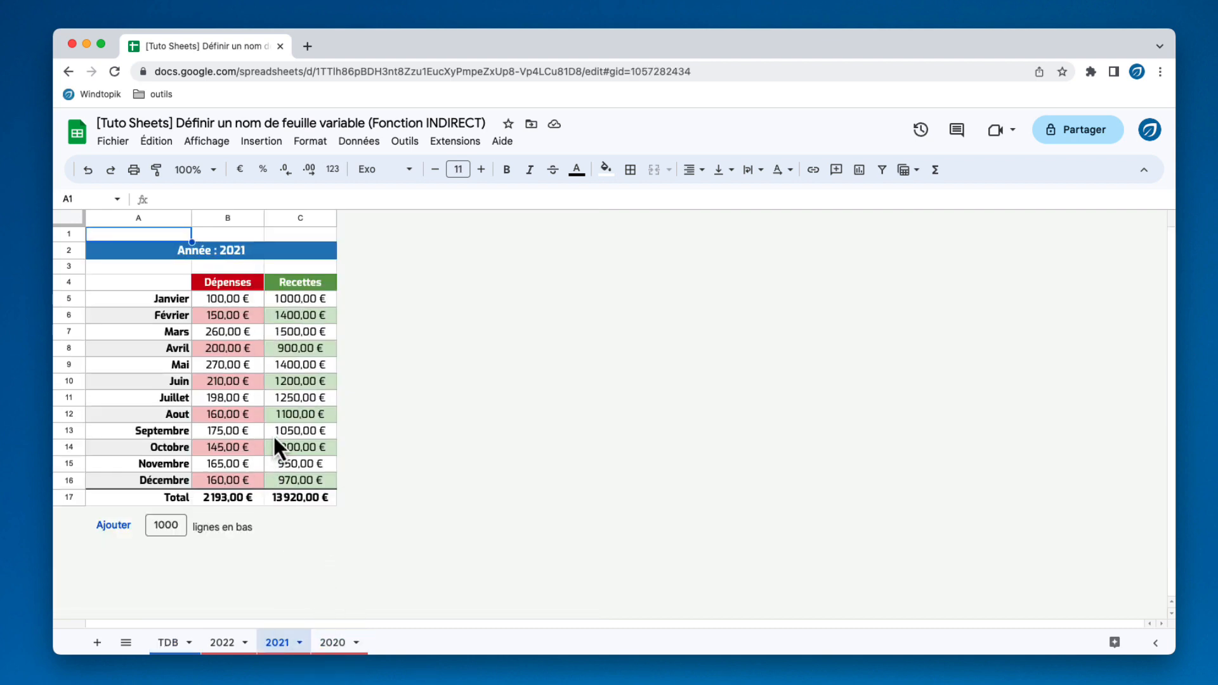
click(234, 642)
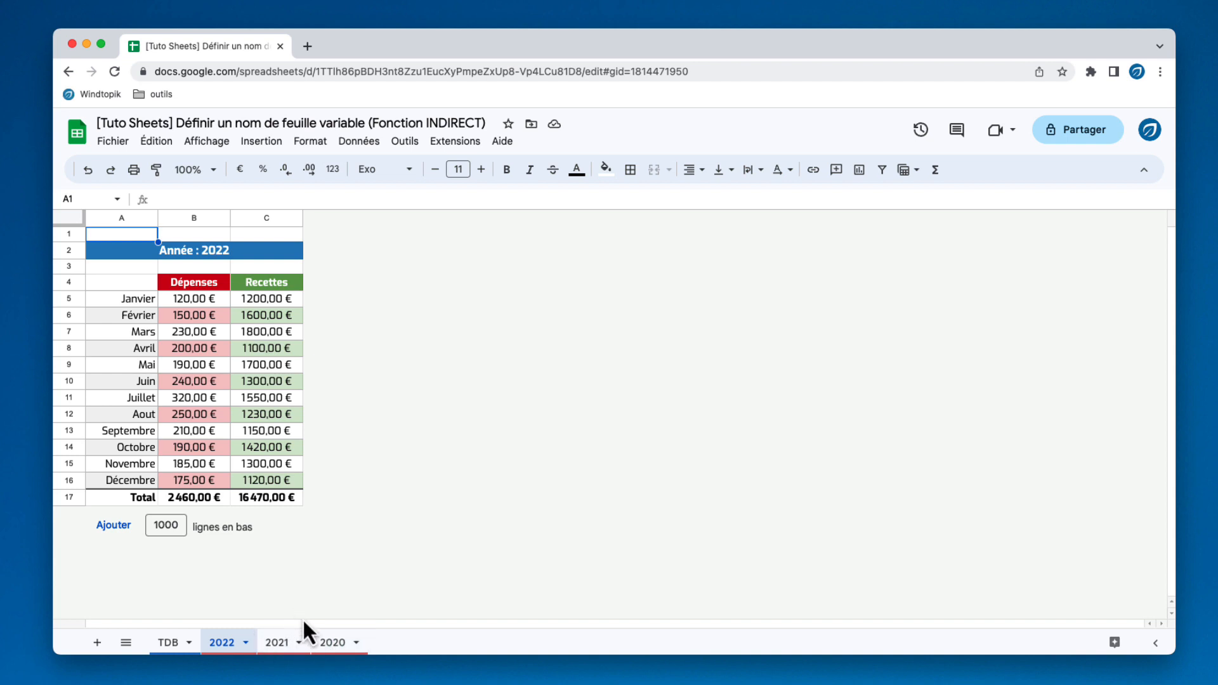
click(177, 644)
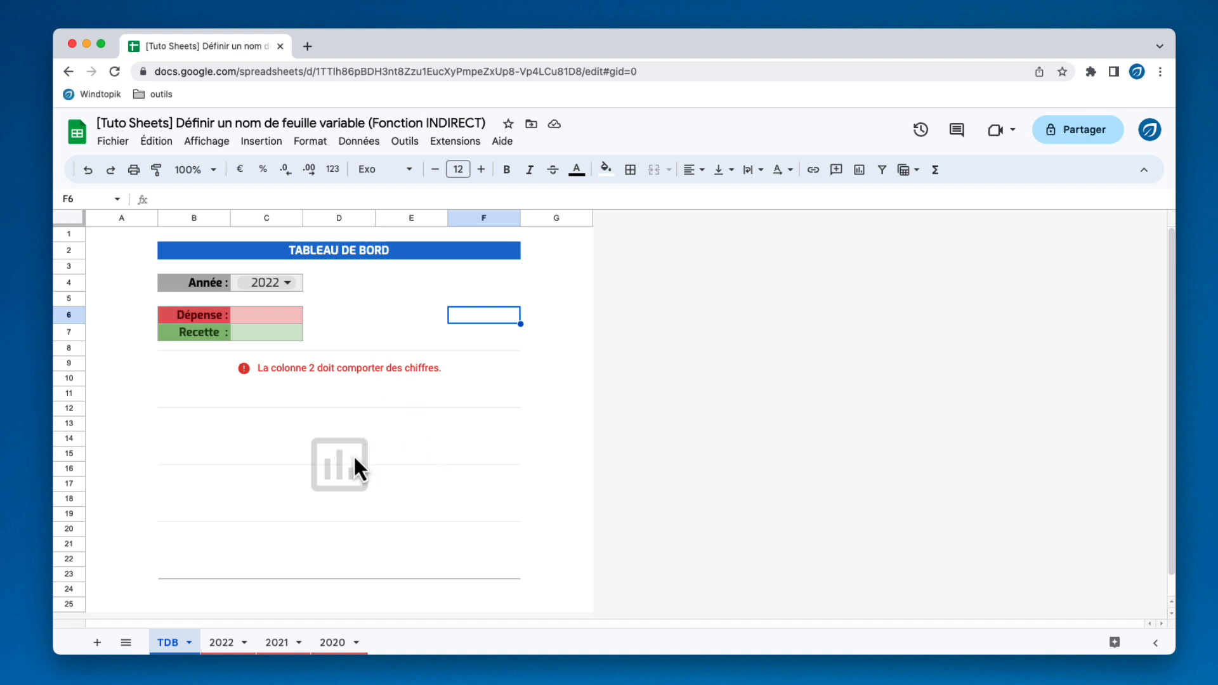
click(297, 287)
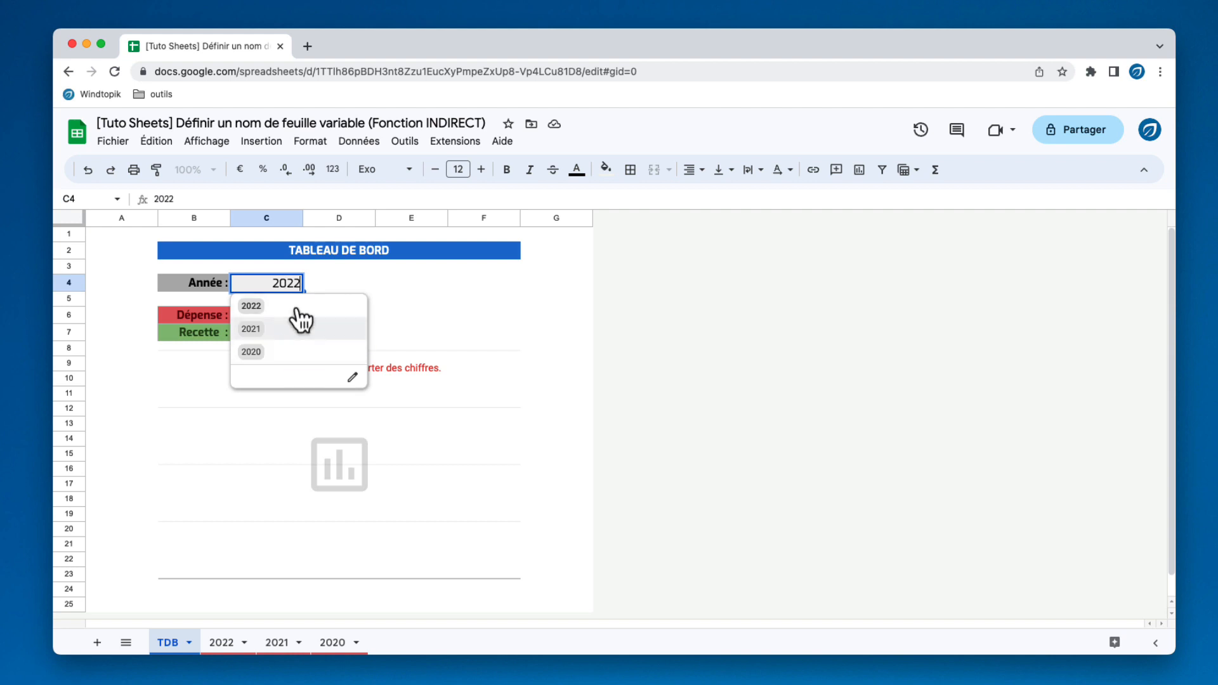
click(300, 311)
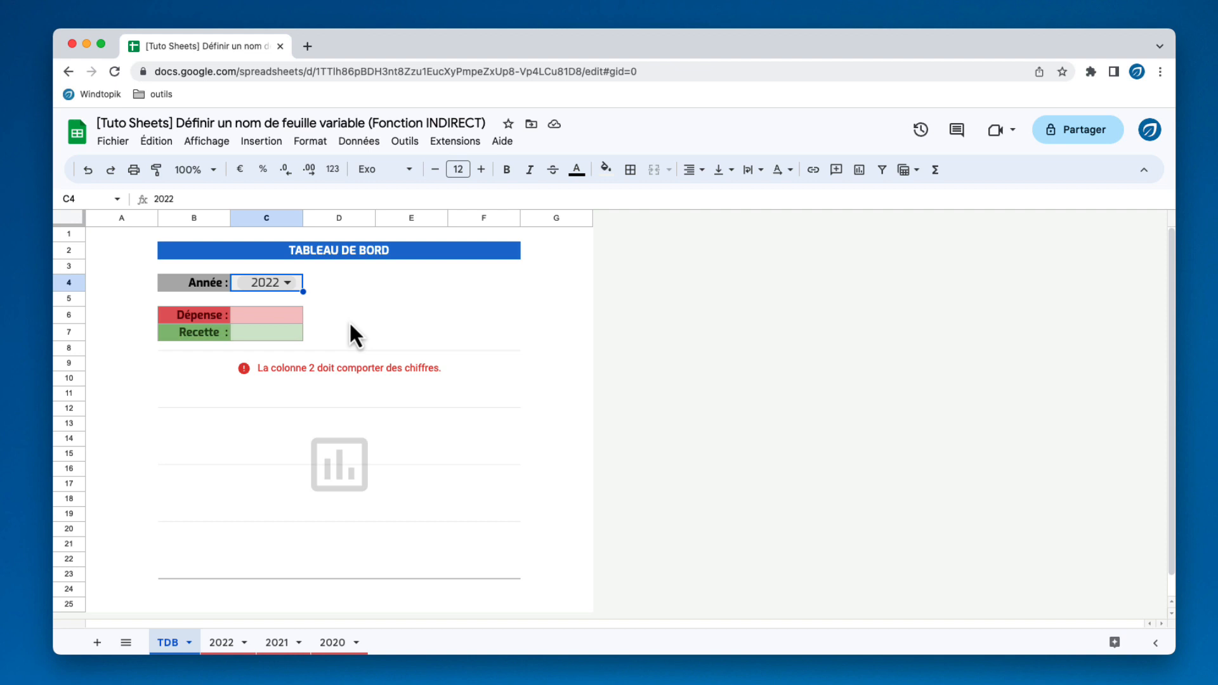
Step: Begin an INDIRECT formula in the Dépense cell C6, using the year cell C4 as its reference
key(Down)
key(Down)
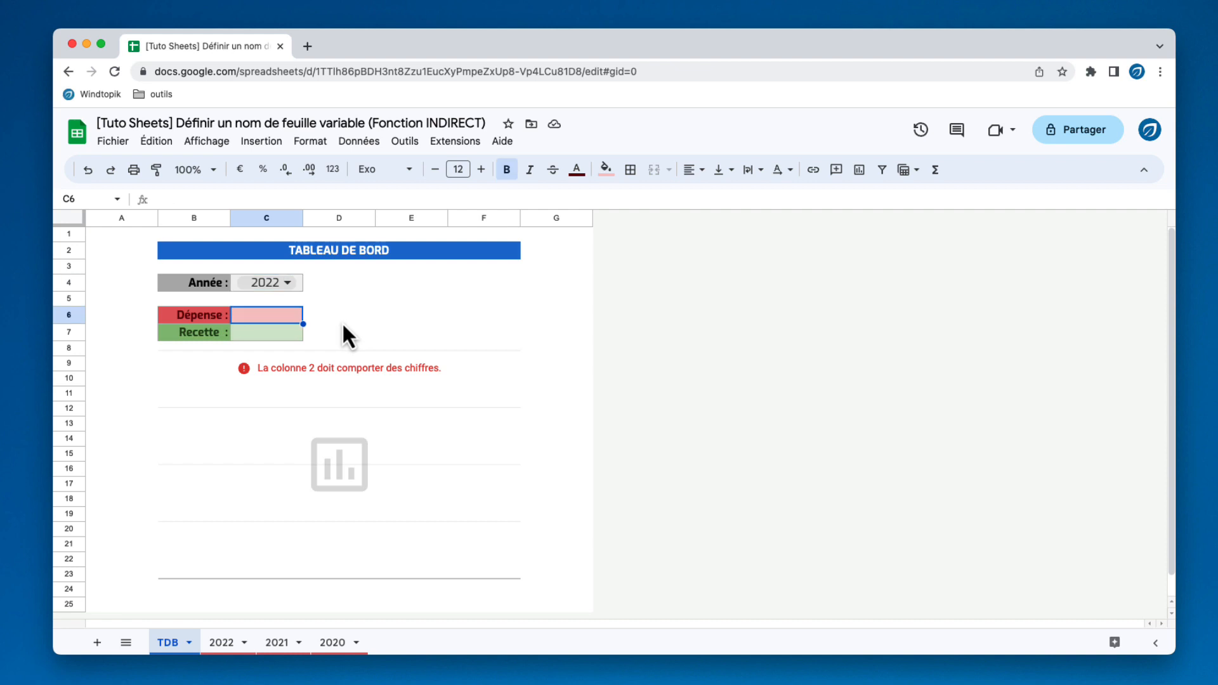
text(=ind)
text(i)
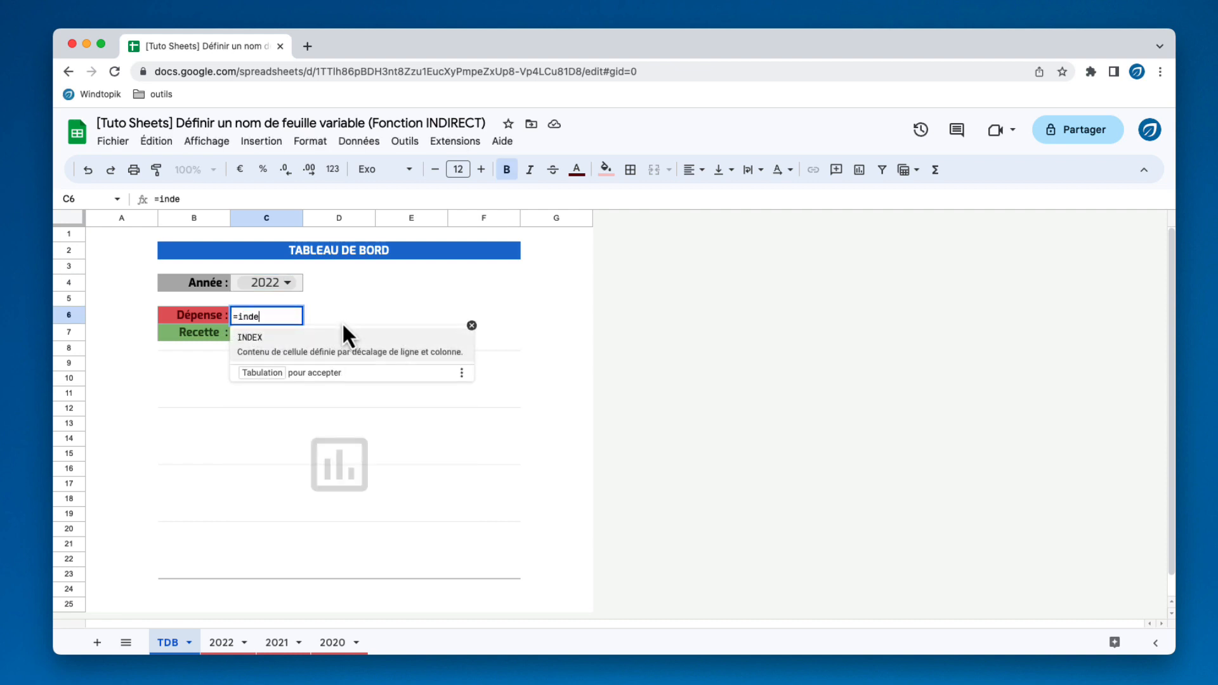
key(Tab)
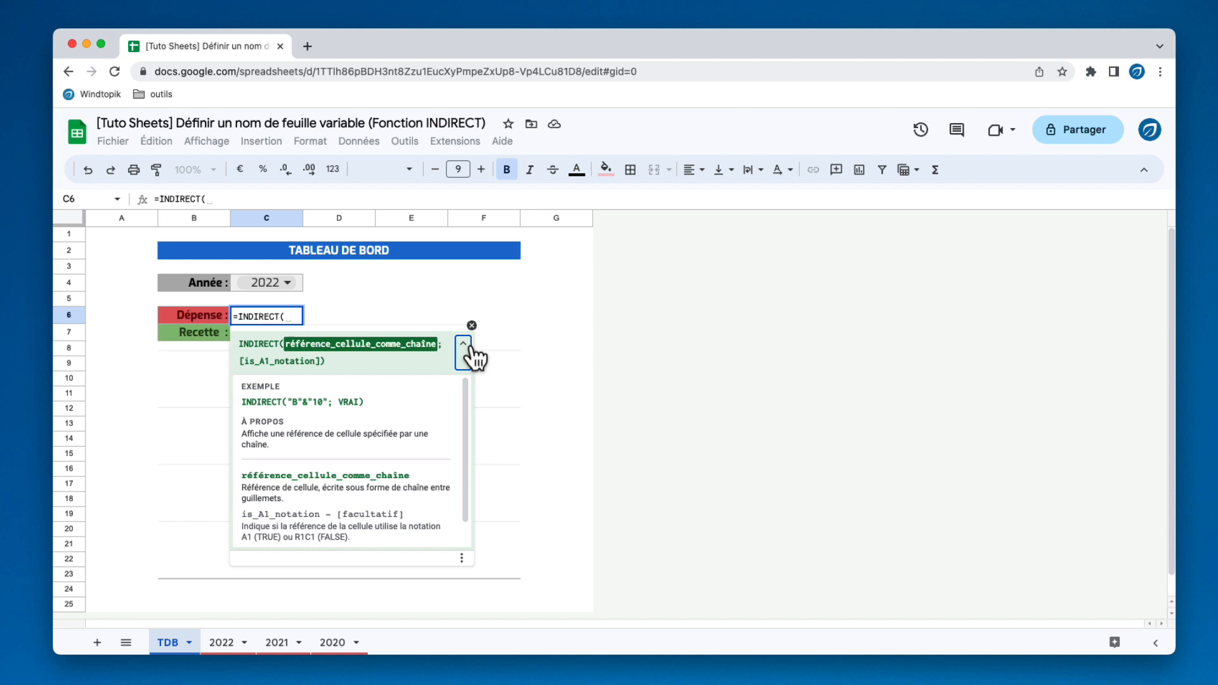
scroll(470, 354, down, 1)
scroll(451, 397, up, 1)
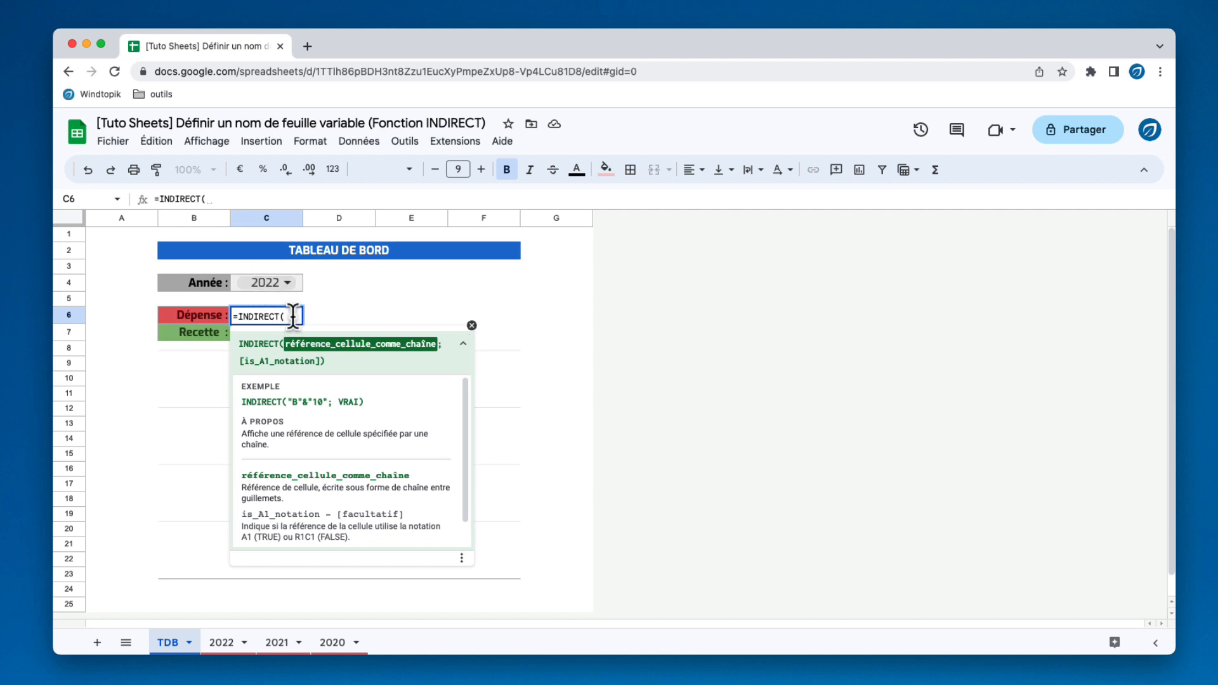
text(C4)
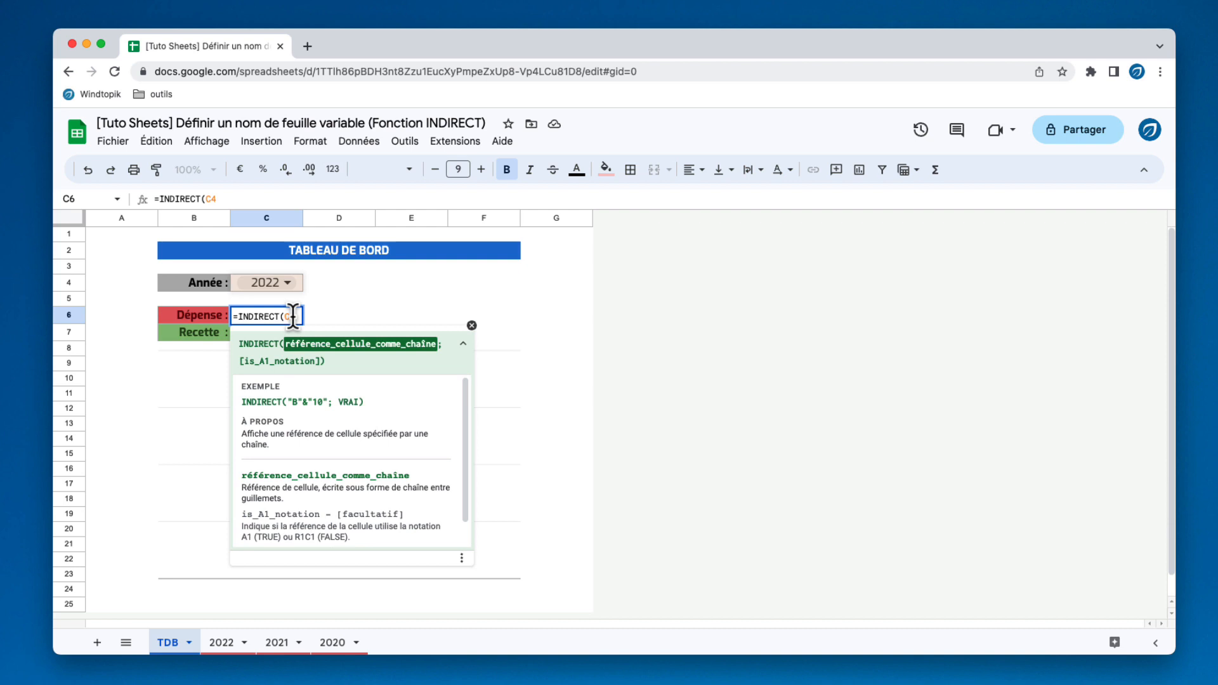
Step: Check which cell holds the Dépenses total on the 2022 and 2021 sheets, returning to the TDB dashboard
click(227, 645)
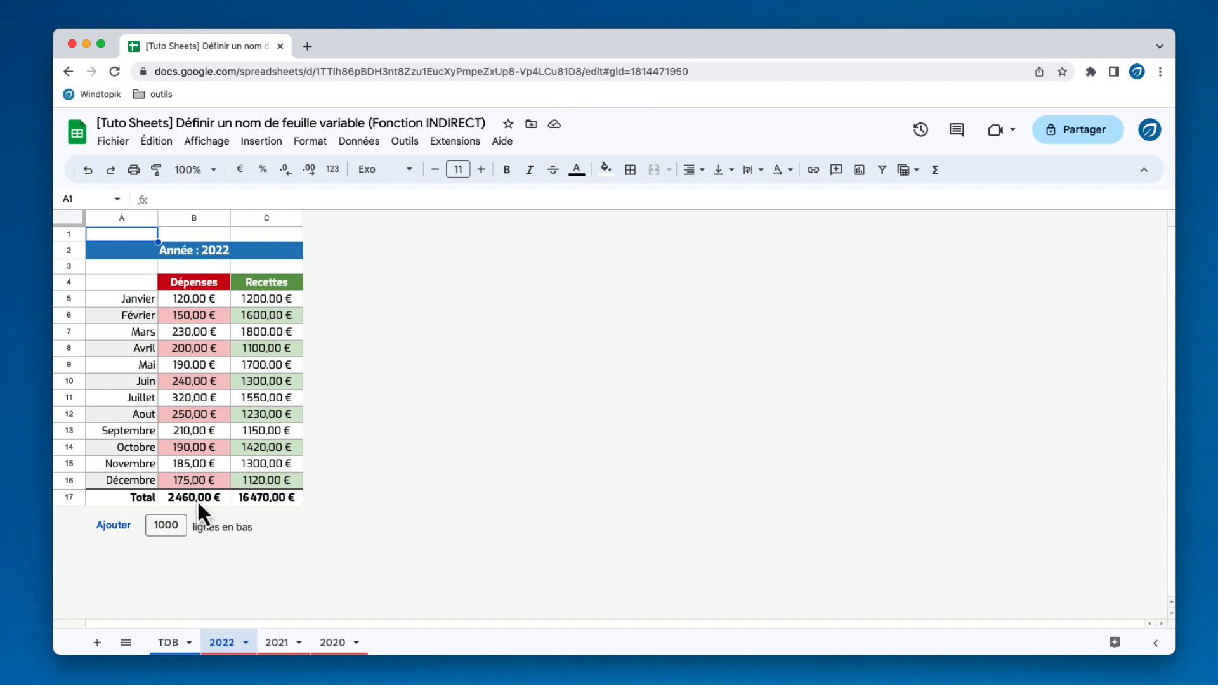
click(281, 644)
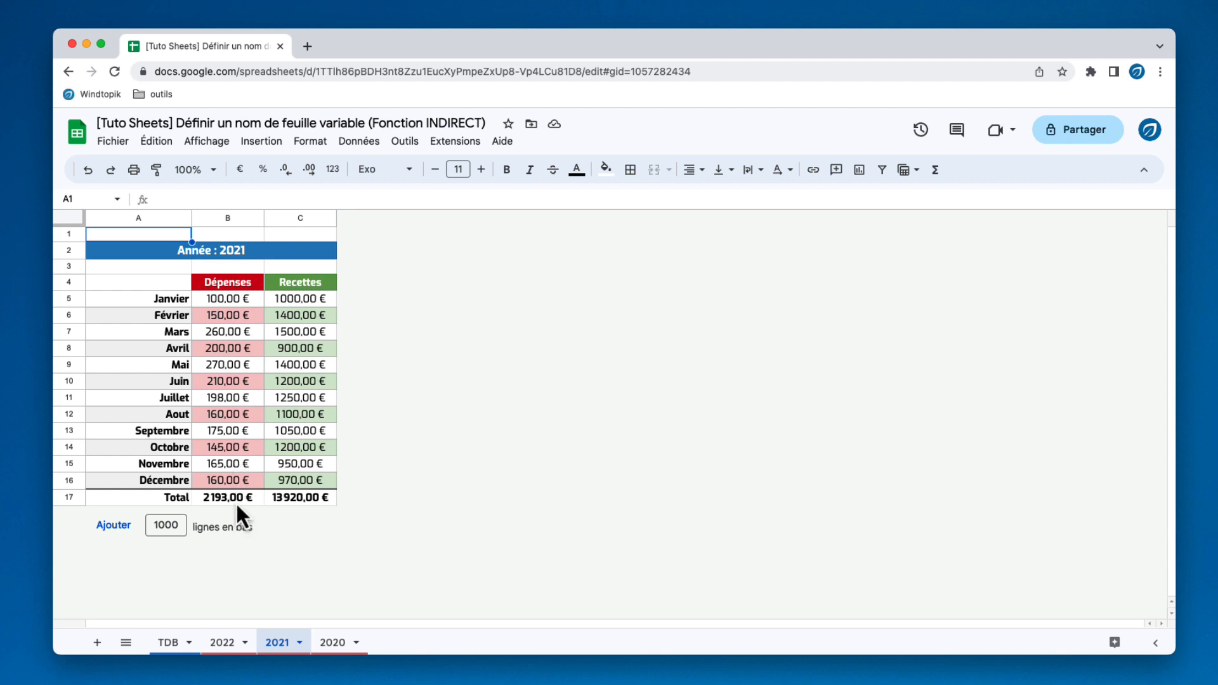
click(167, 642)
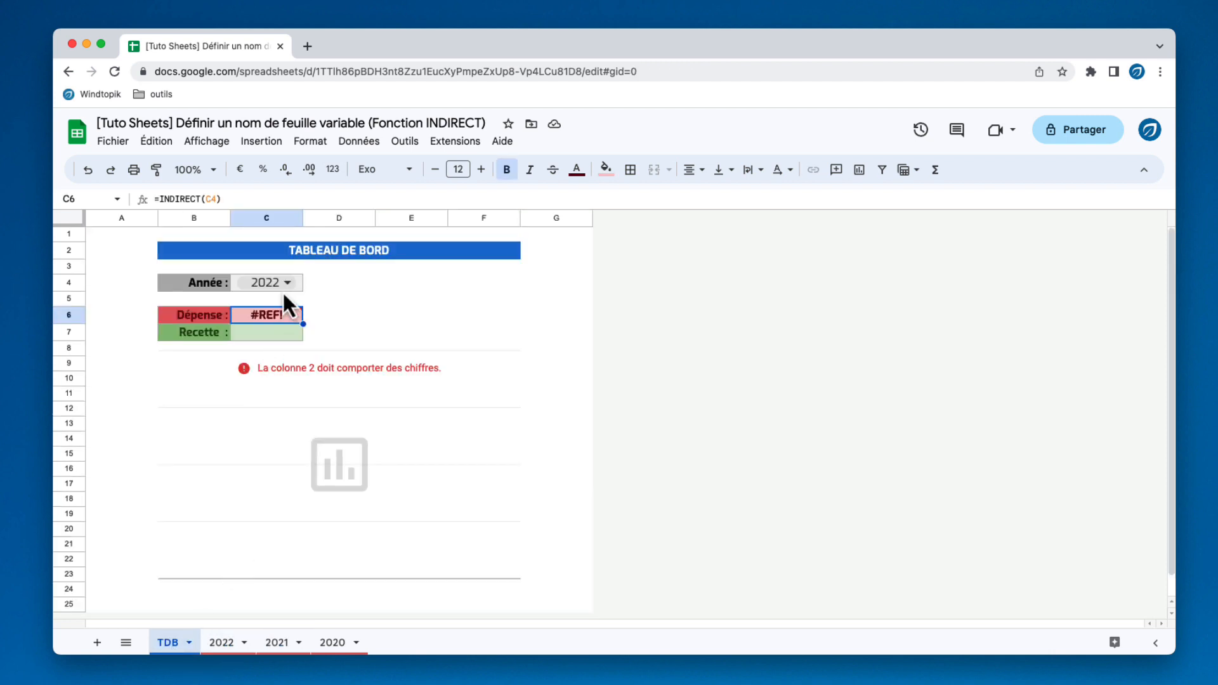
Step: Complete the Dépense formula in C6 as =INDIRECT(C4&"!B17")
click(217, 198)
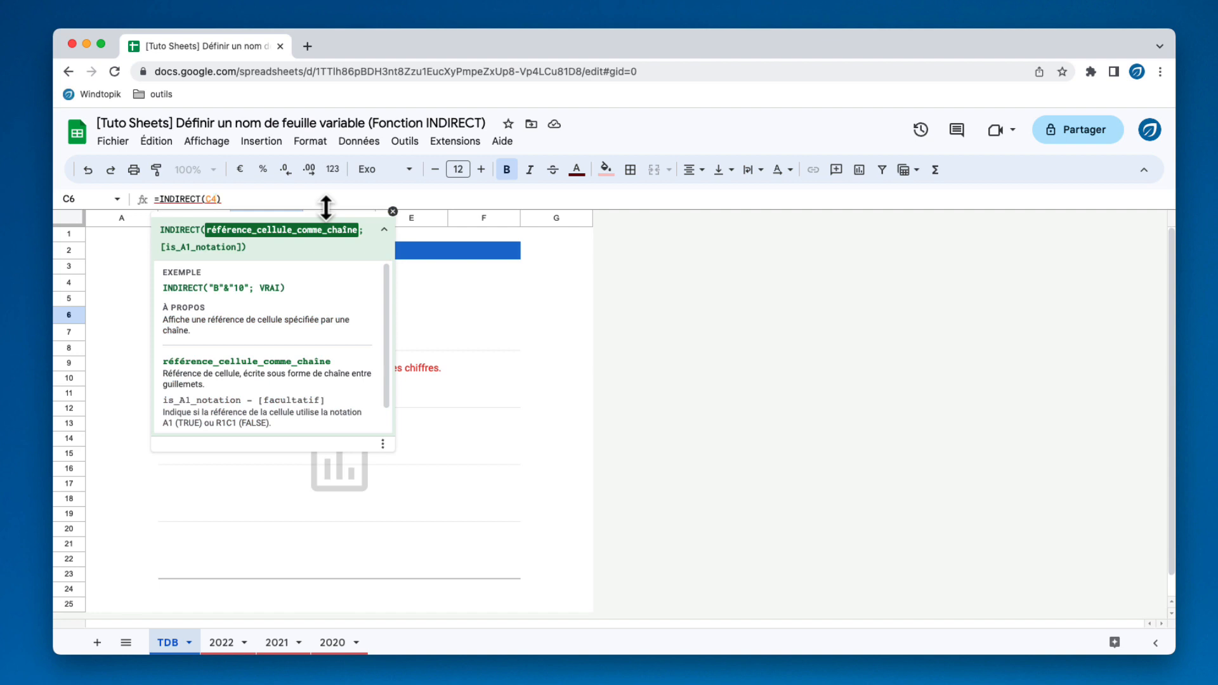
text(&)
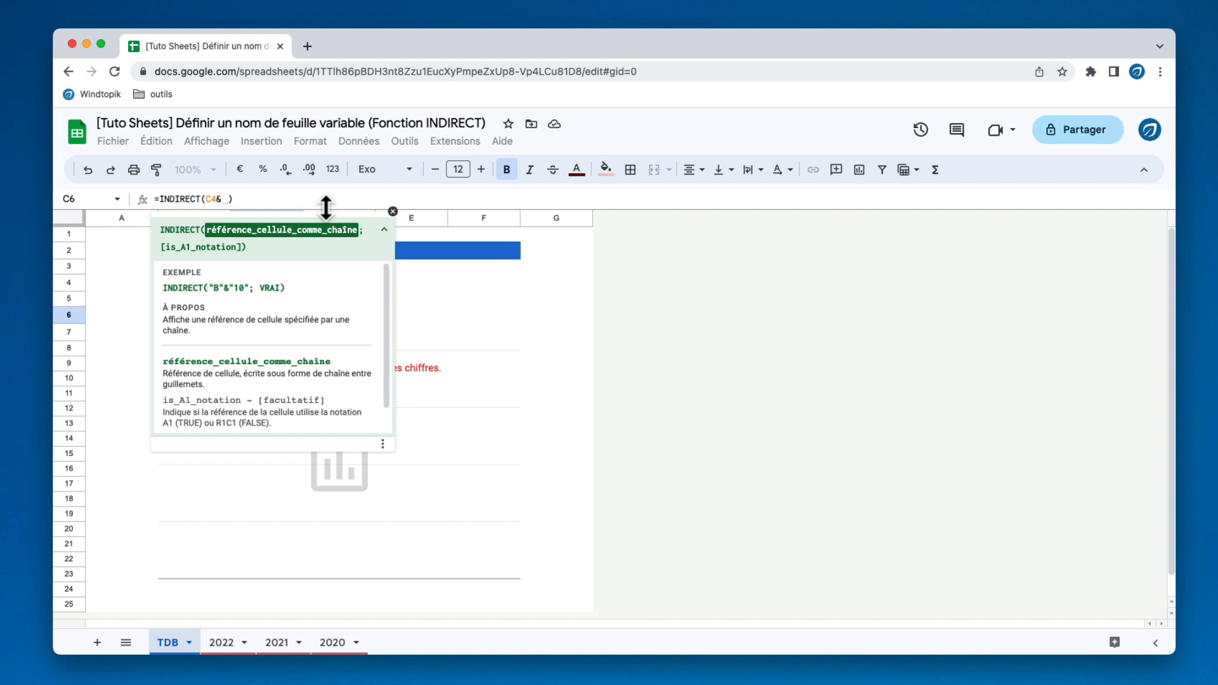
text("")
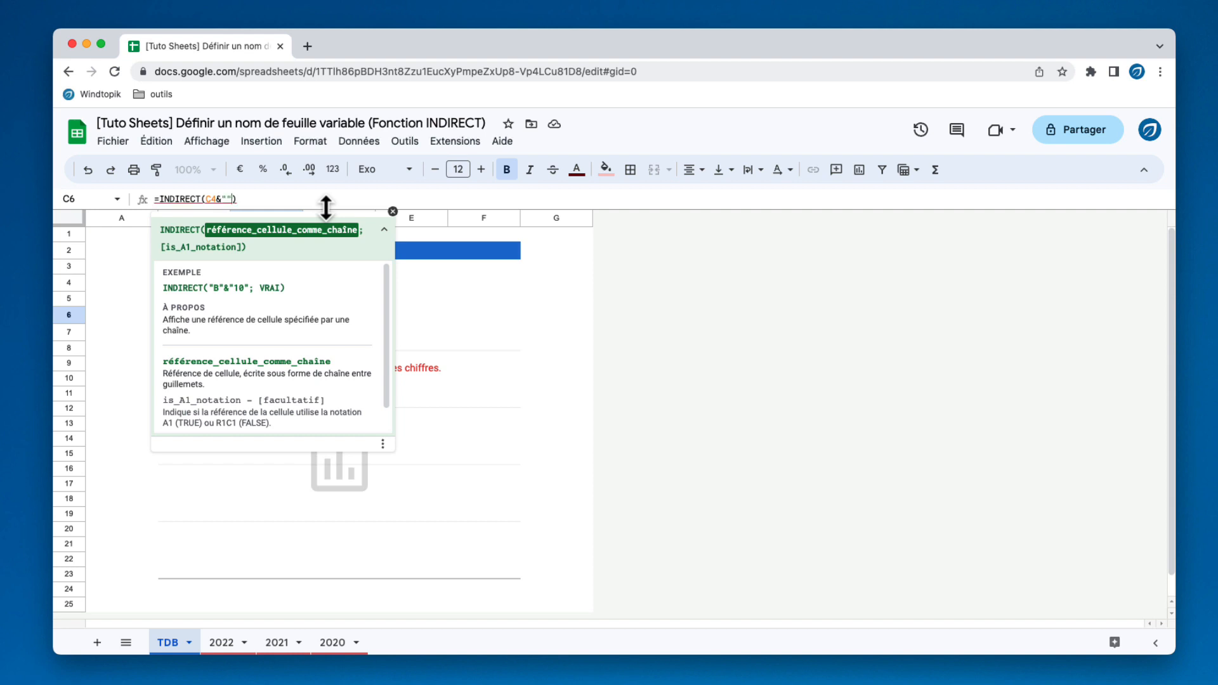
text(!B17)
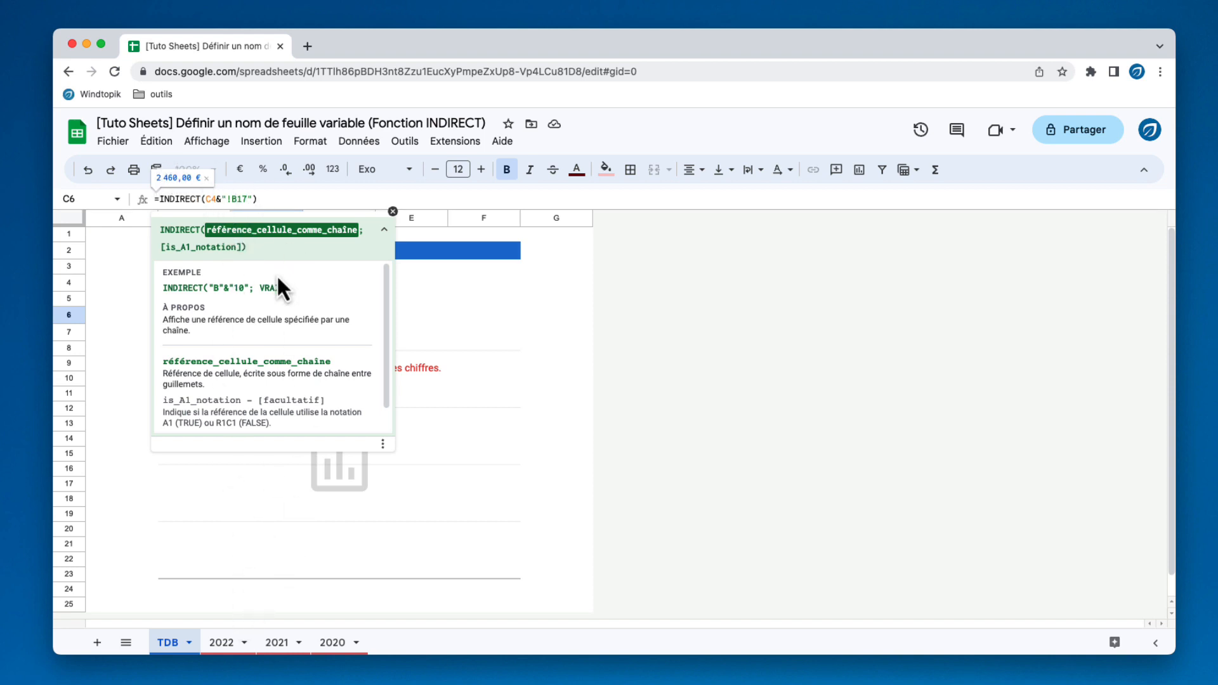
key(Return)
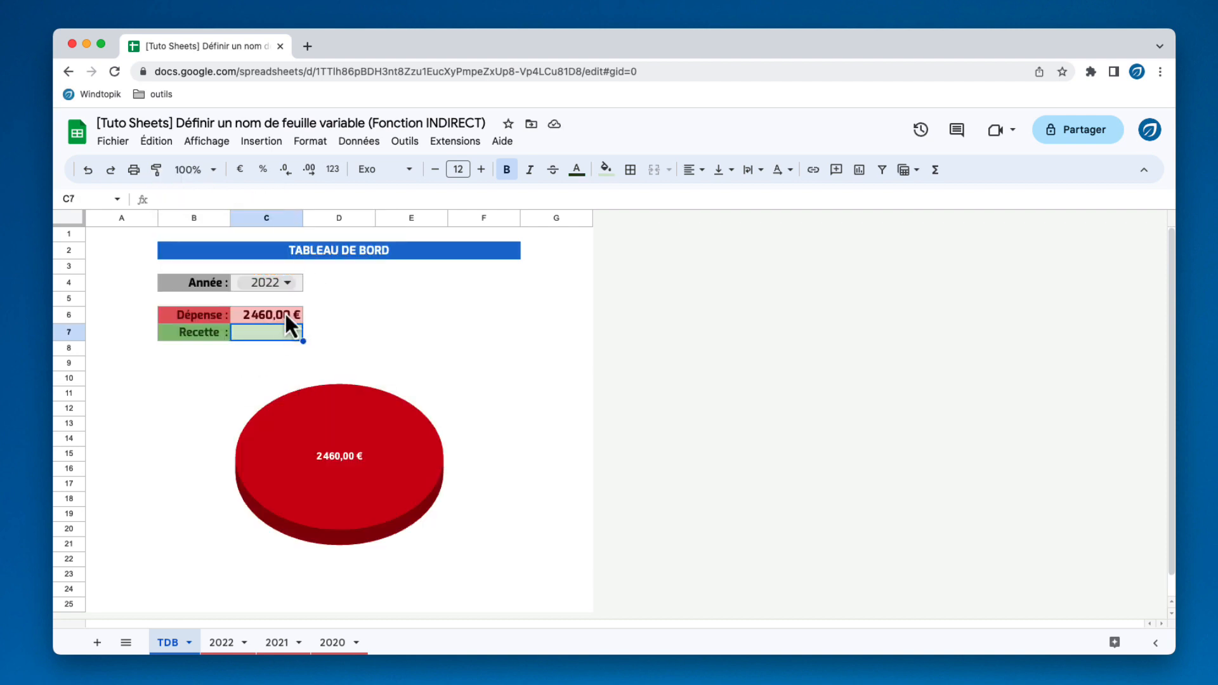
Step: Start the Recette formula in C7 with INDIRECT, joining the year cell C4 to a quoted exclamation mark
click(280, 316)
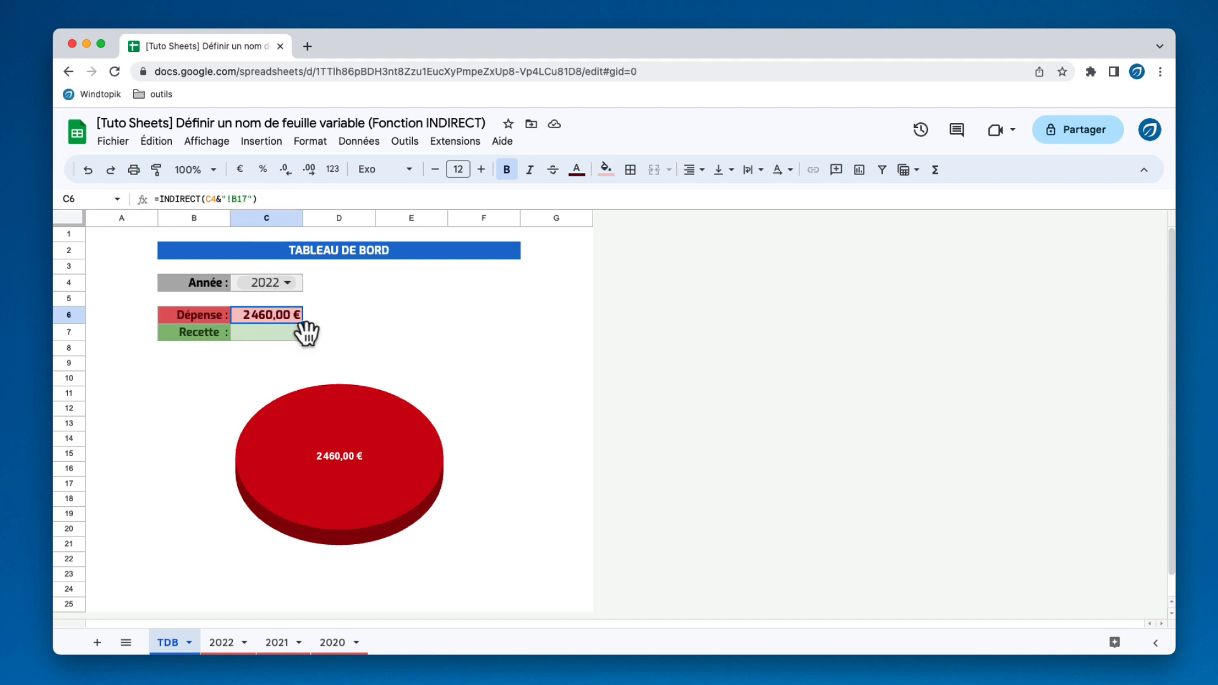
click(280, 338)
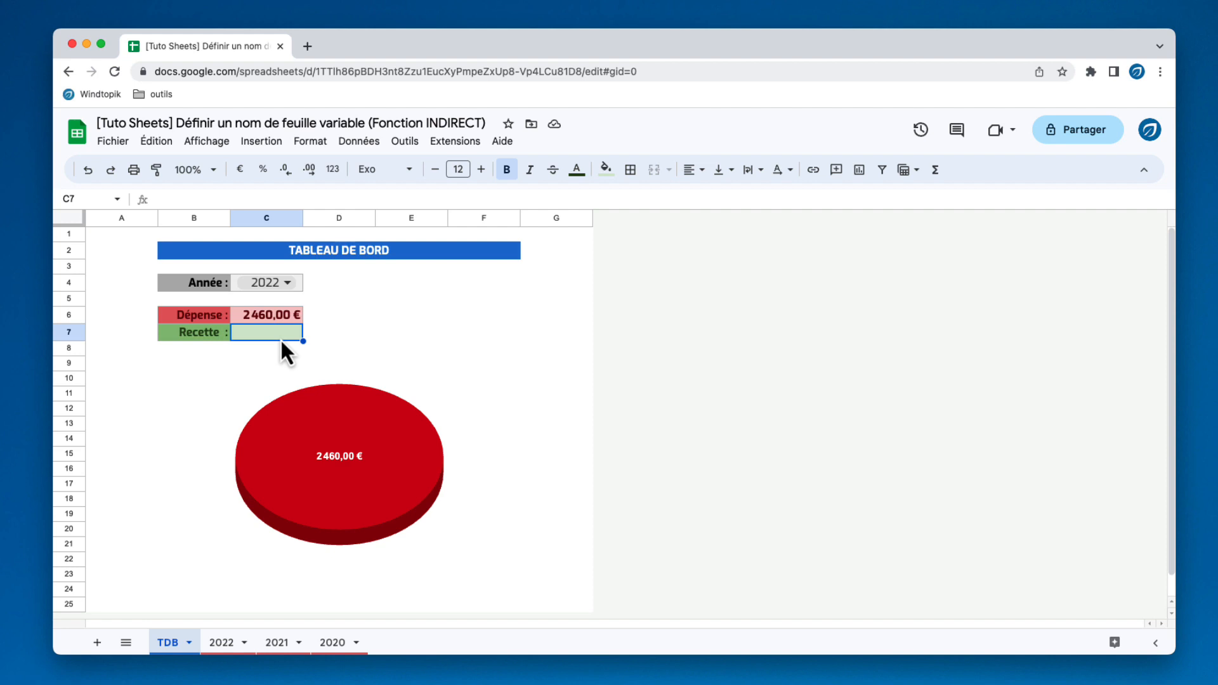
text(=)
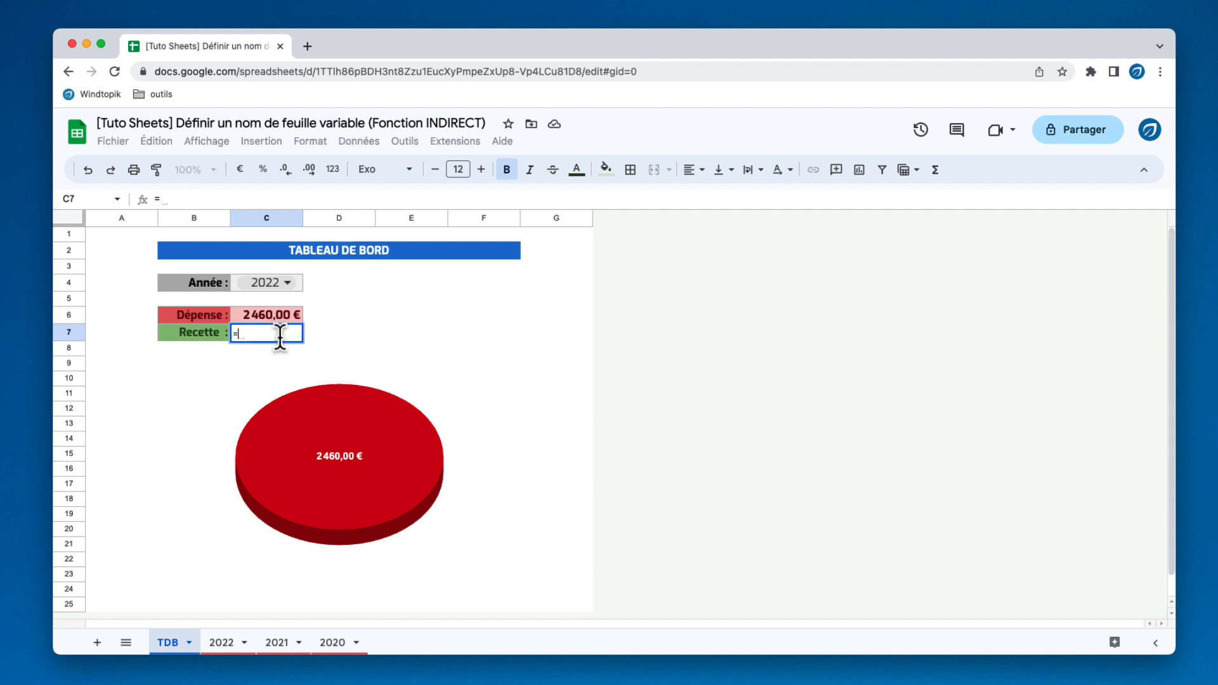
text(indi)
key(Tab)
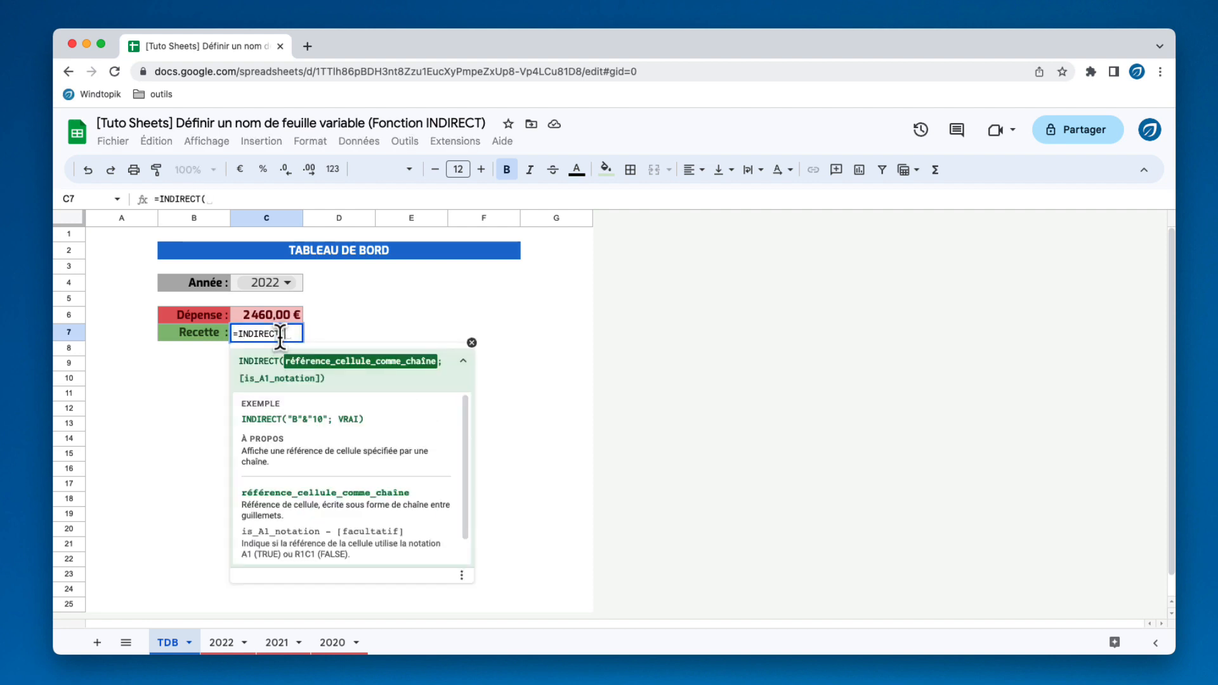
click(300, 288)
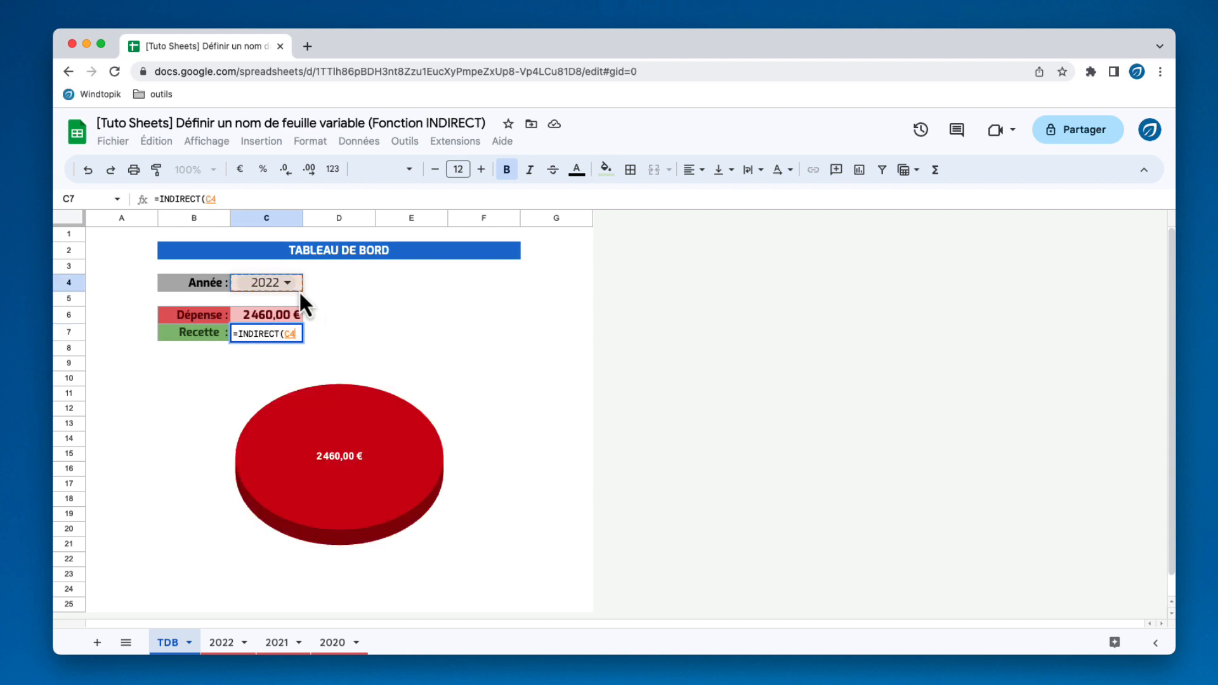
text(&)
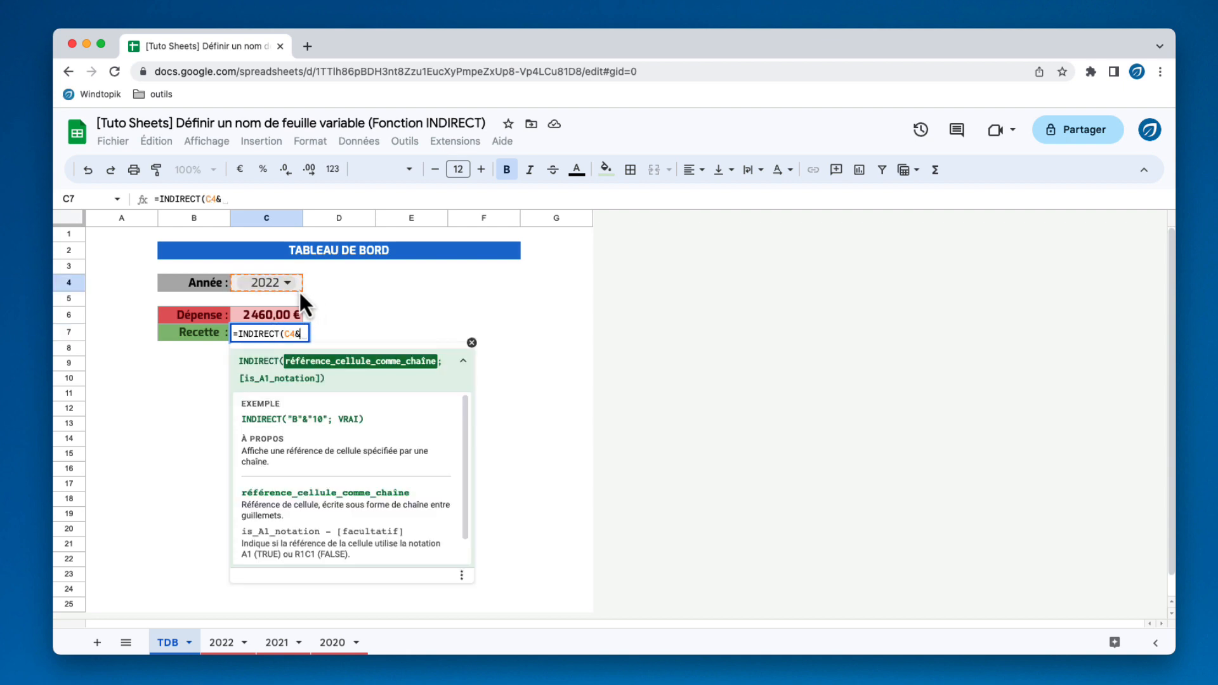
text(")
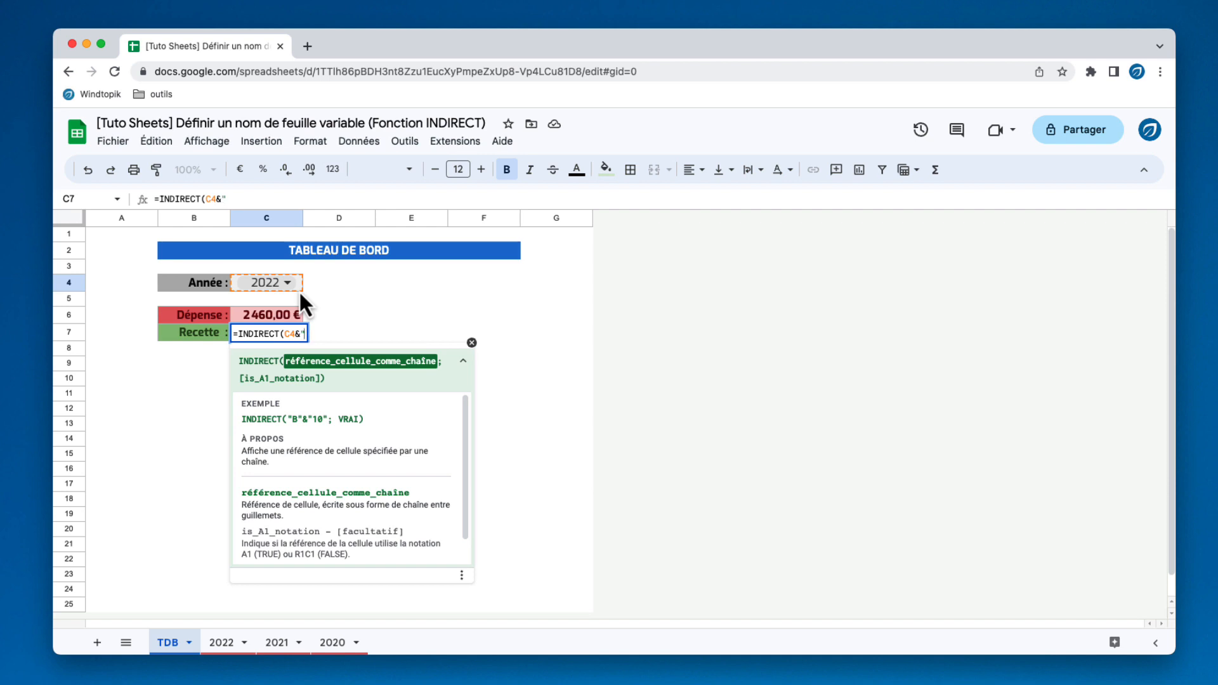
text(!)
Step: Check the Recettes total's cell on the 2022 sheet and complete the C7 formula as =INDIRECT(C4&"!C17")
click(231, 650)
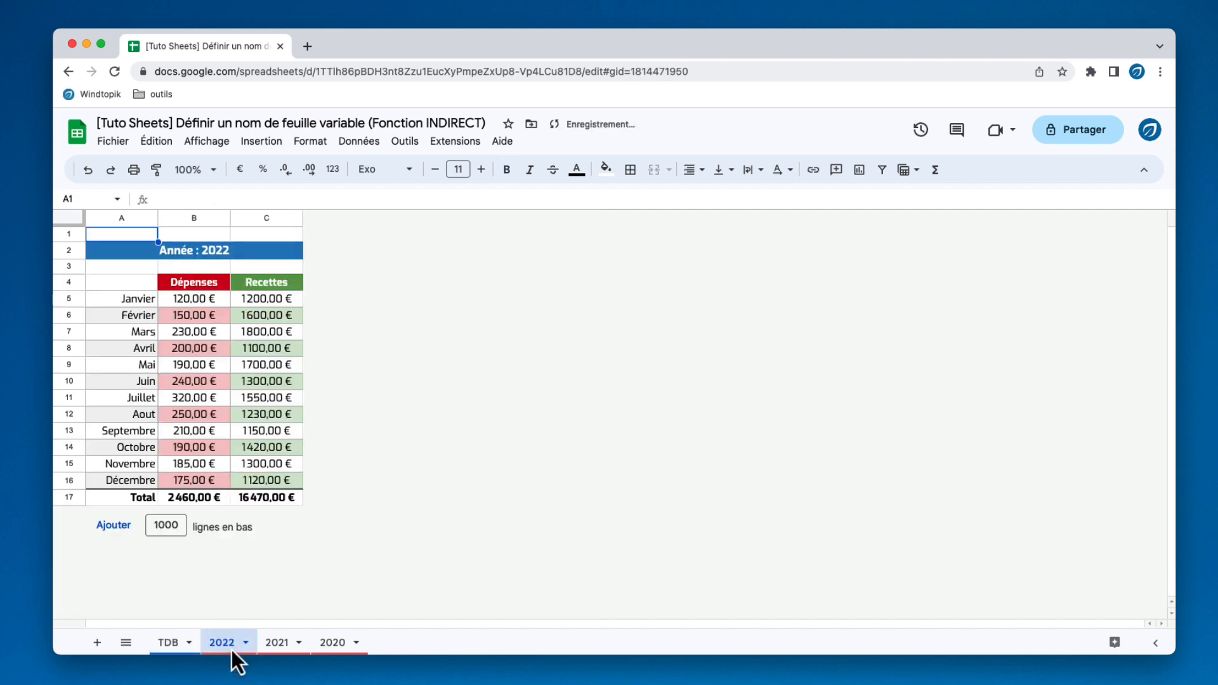
click(166, 646)
click(233, 199)
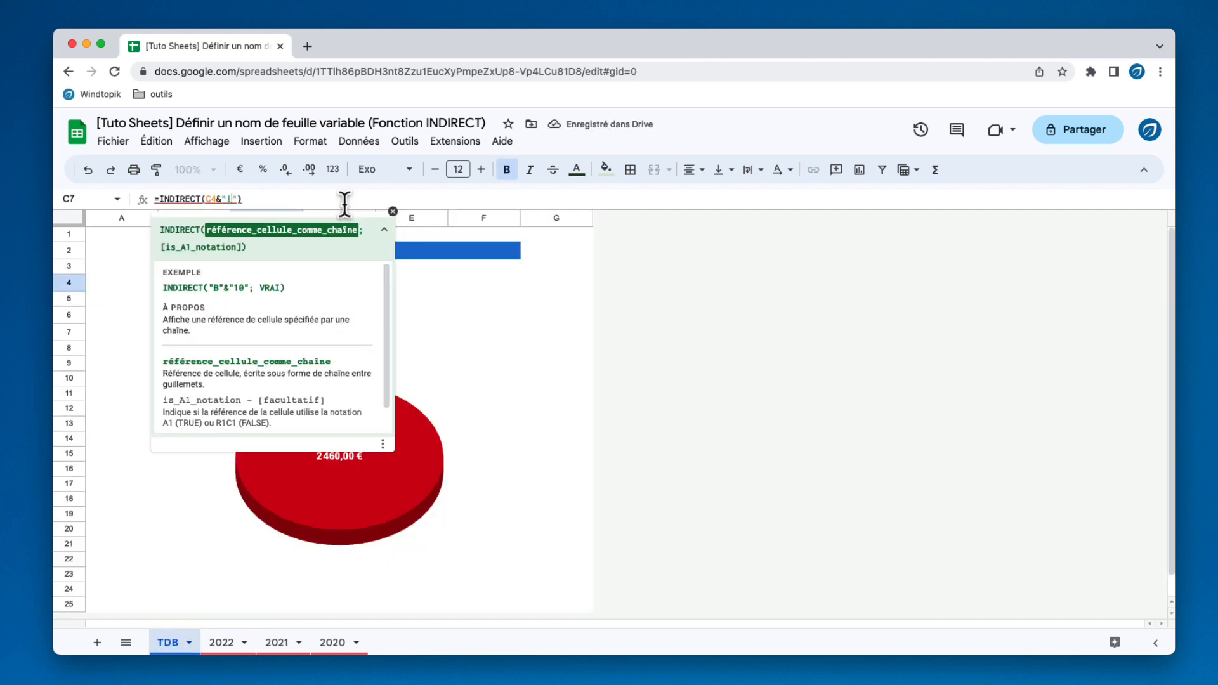
text(C17)
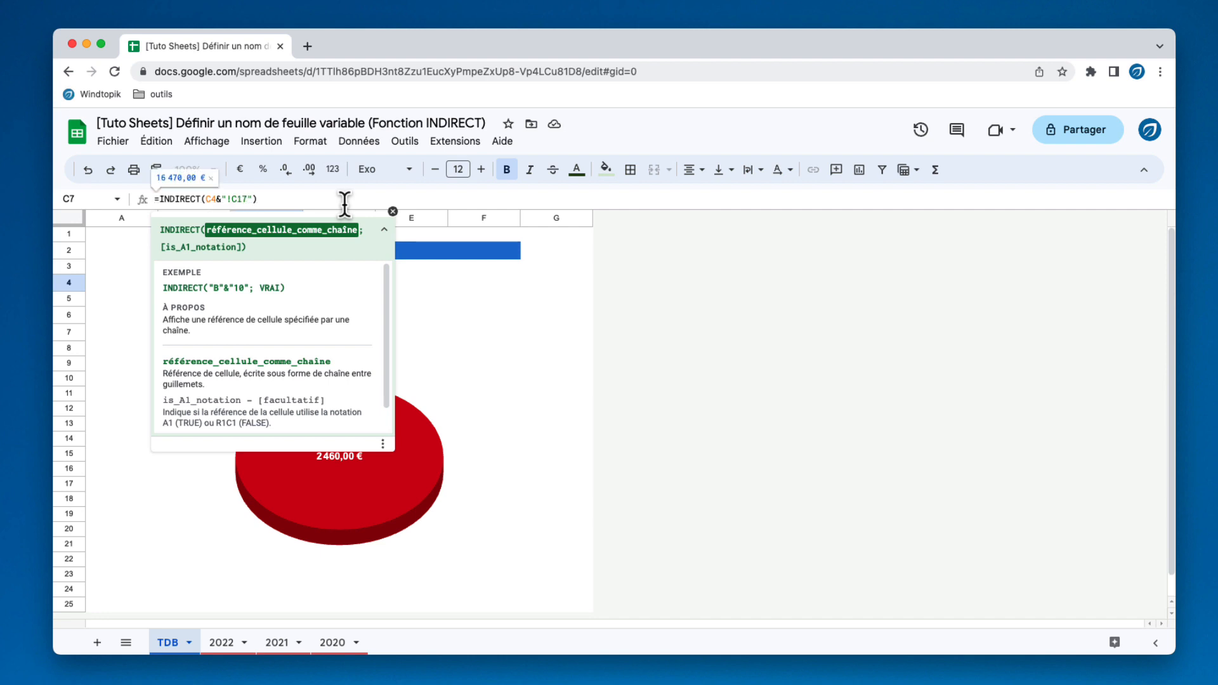
key(Right)
key(Right)
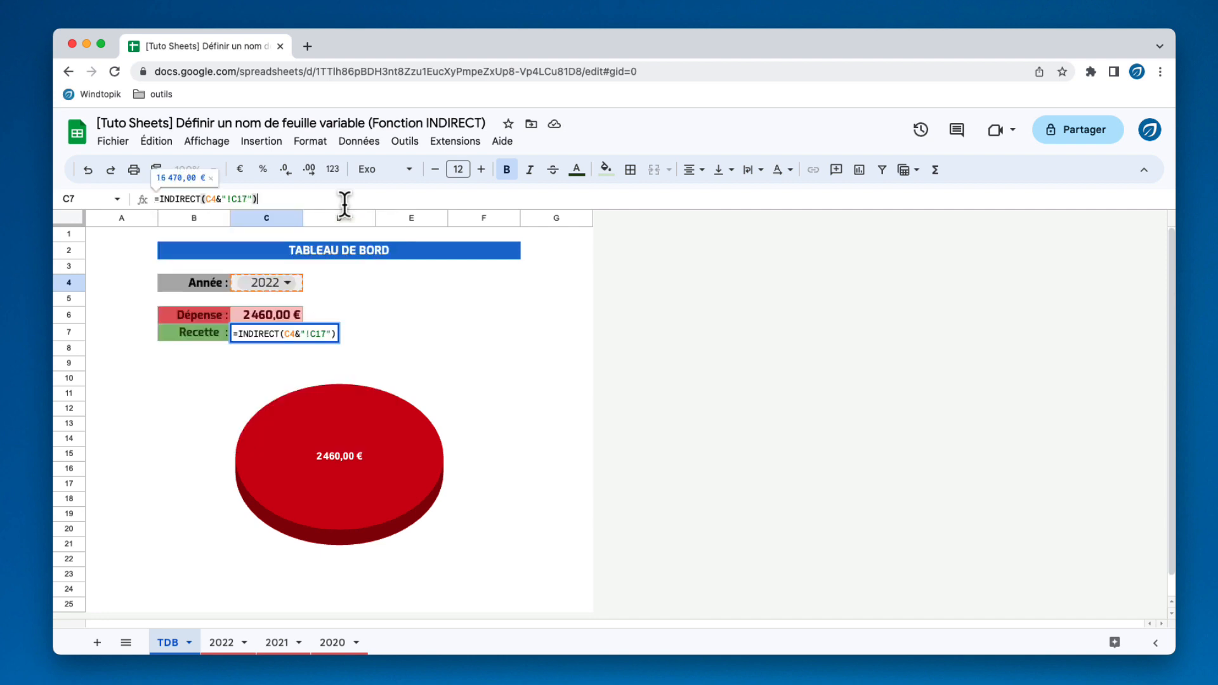
key(Return)
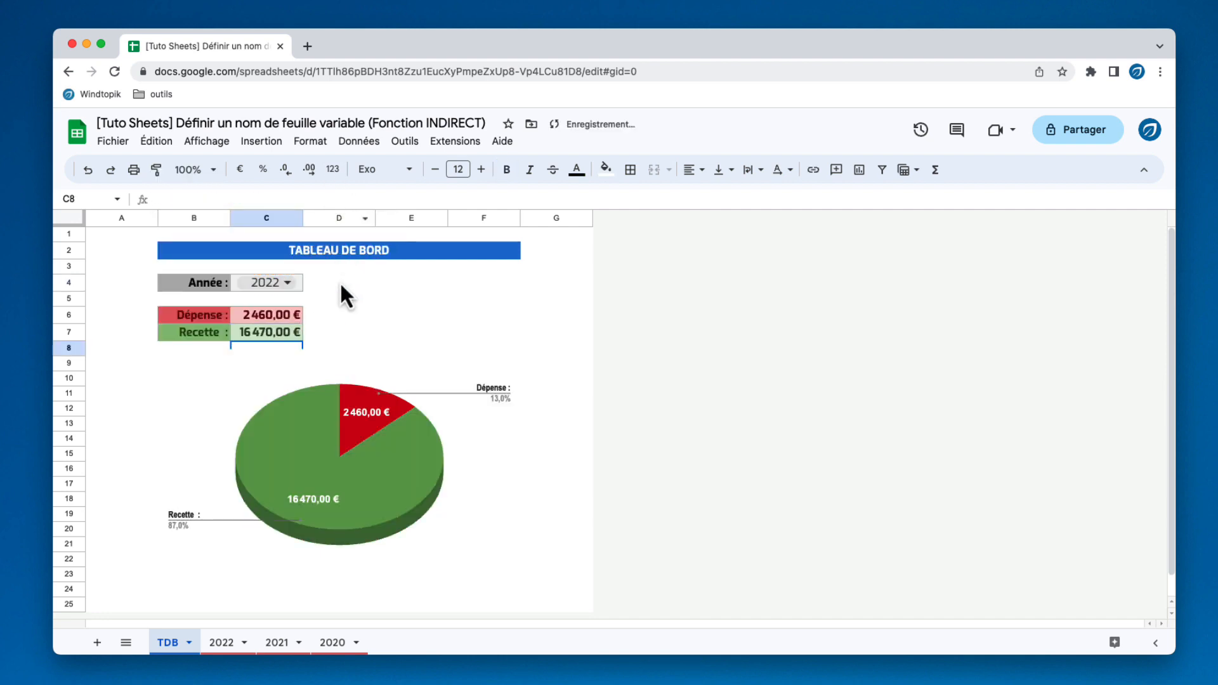
Step: Compare the dashboard's Dépense and Recette amounts with the totals on the 2022 sheet
click(342, 319)
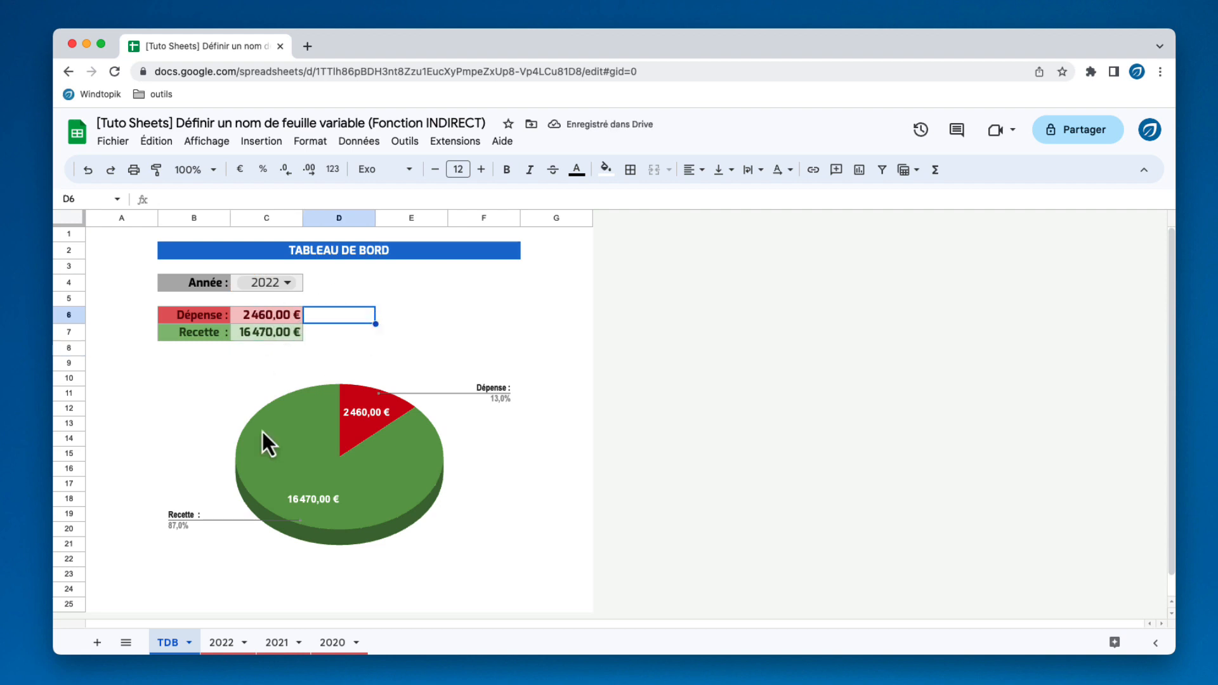
click(231, 646)
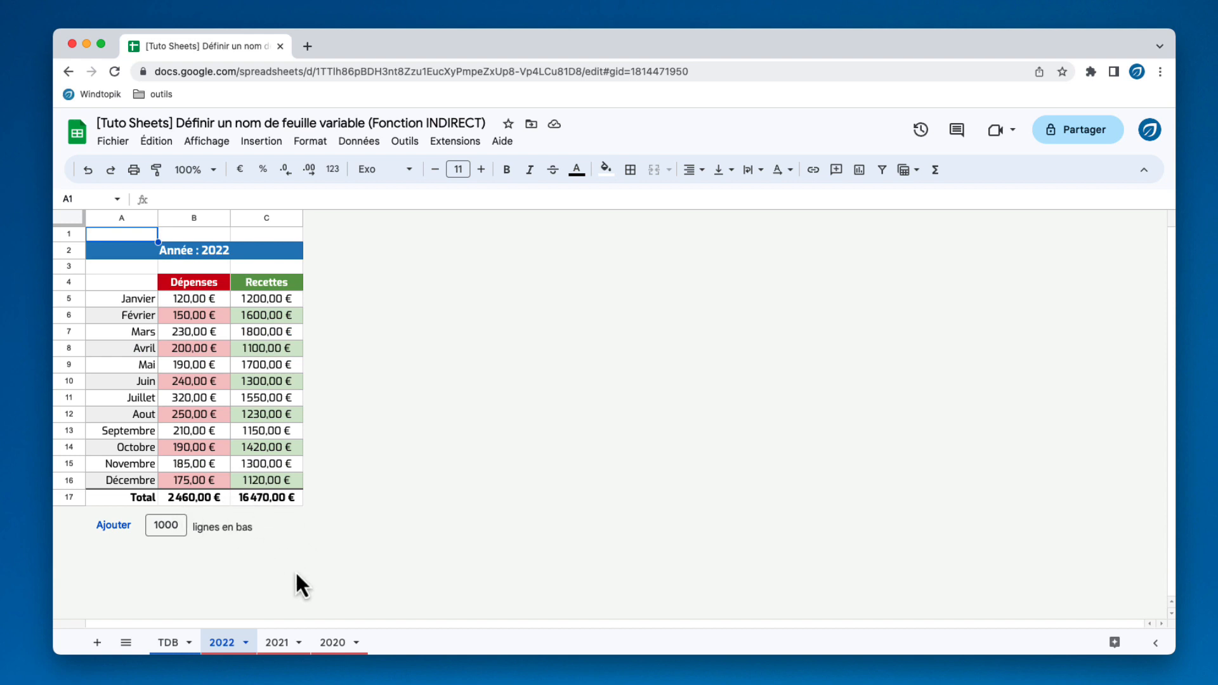
click(168, 644)
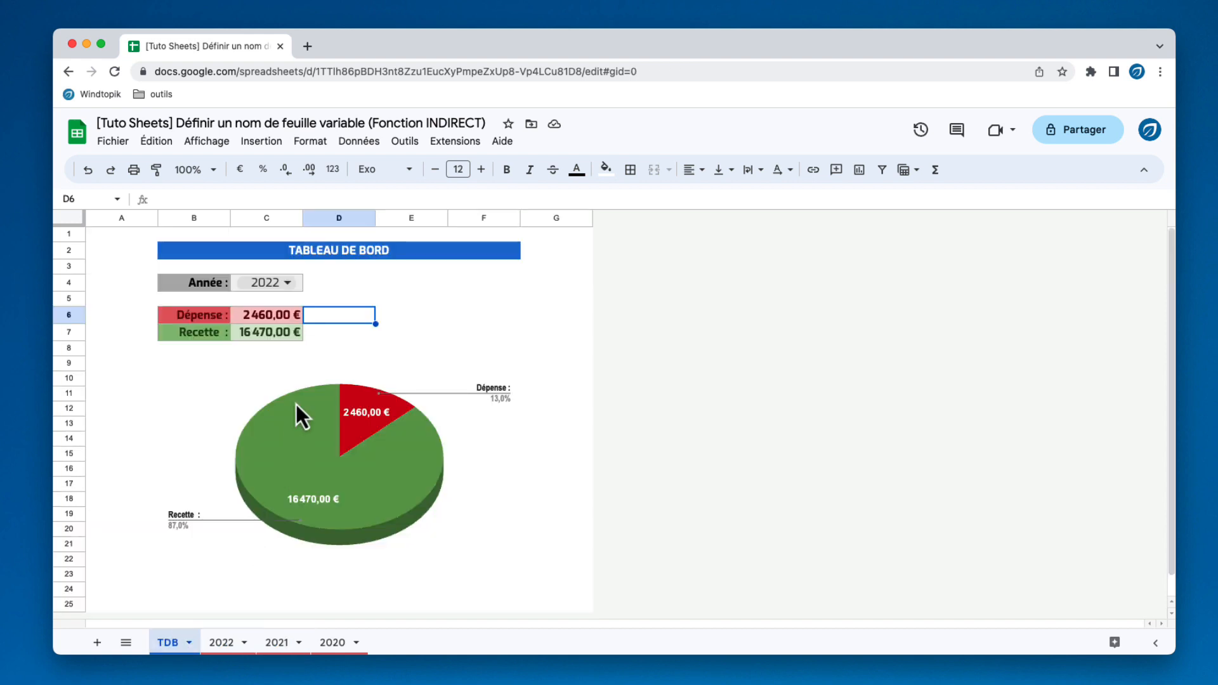
Step: Set the dashboard year to 2021, compare its amounts with the 2021 sheet's totals, and inspect the Dépense formula in C6
click(287, 284)
click(292, 330)
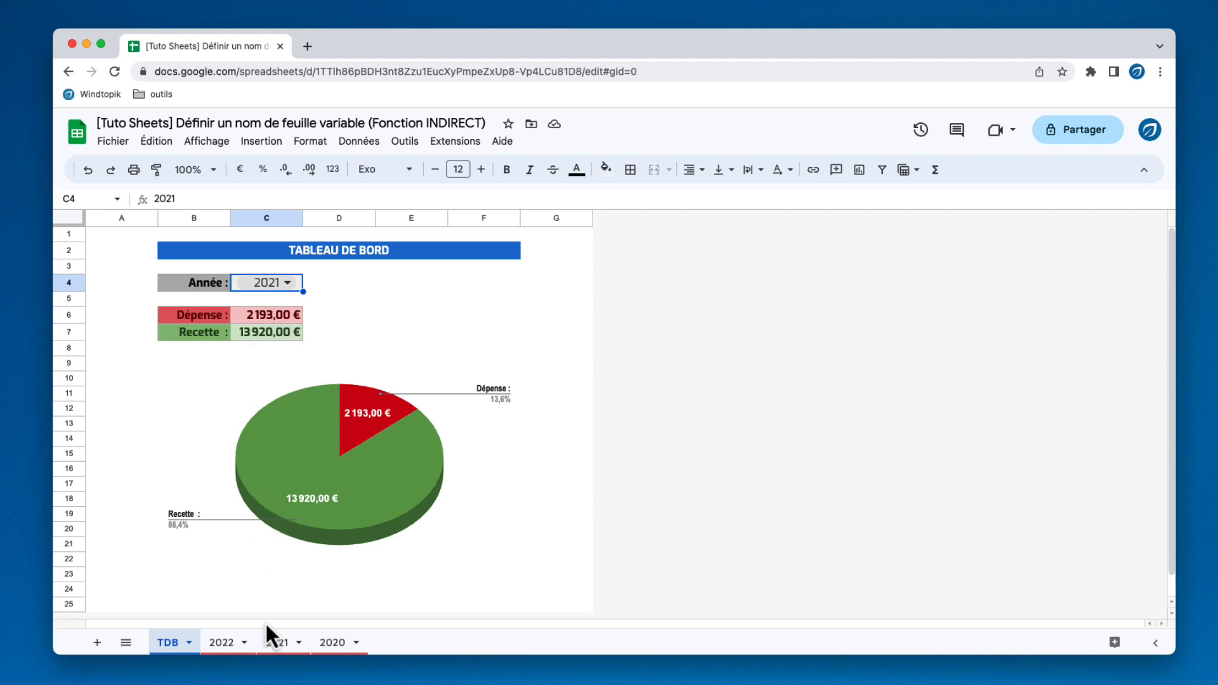
click(279, 643)
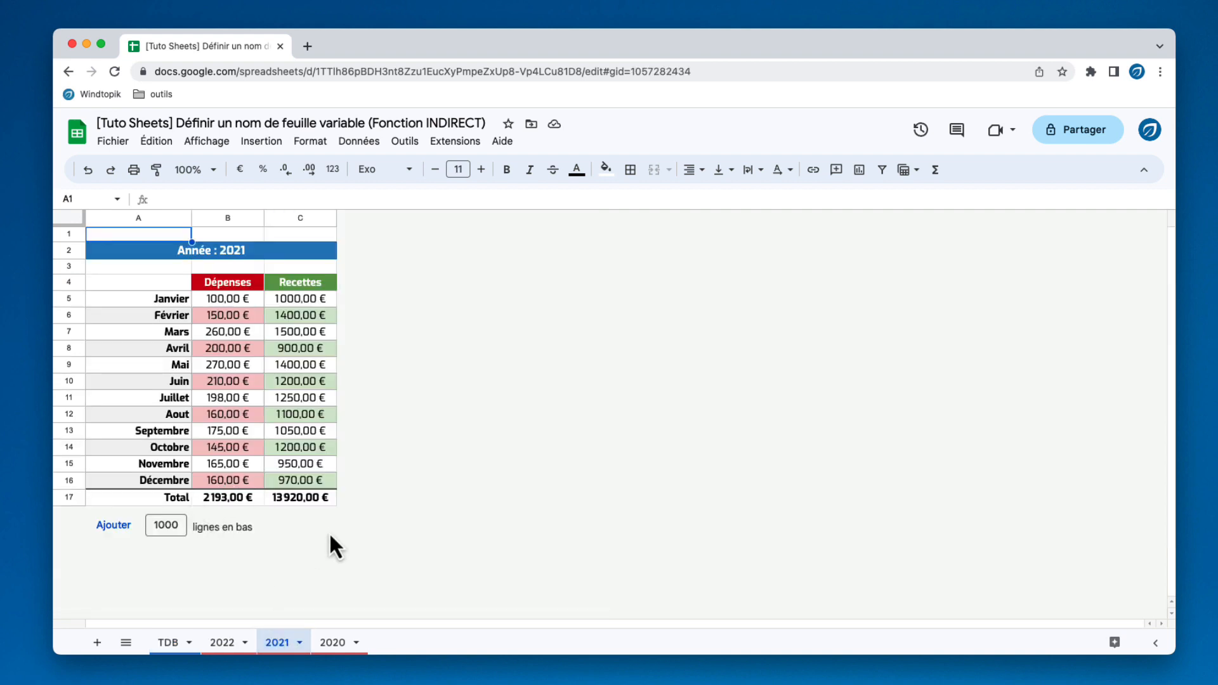
click(168, 643)
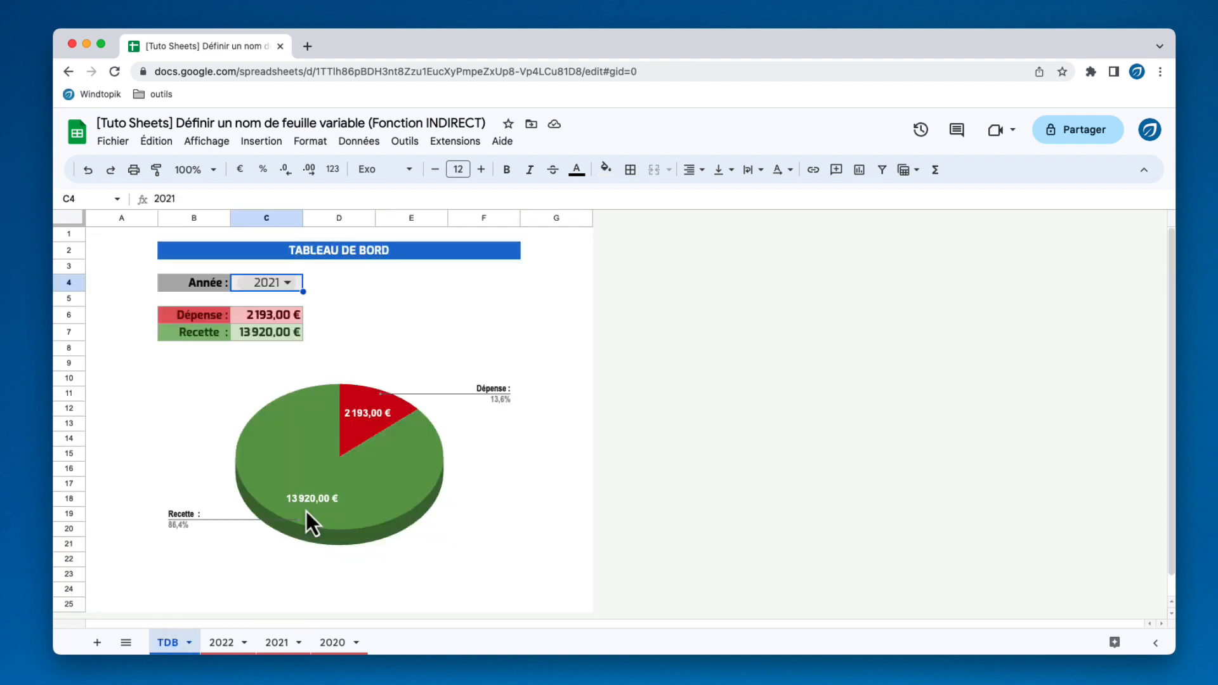
click(287, 317)
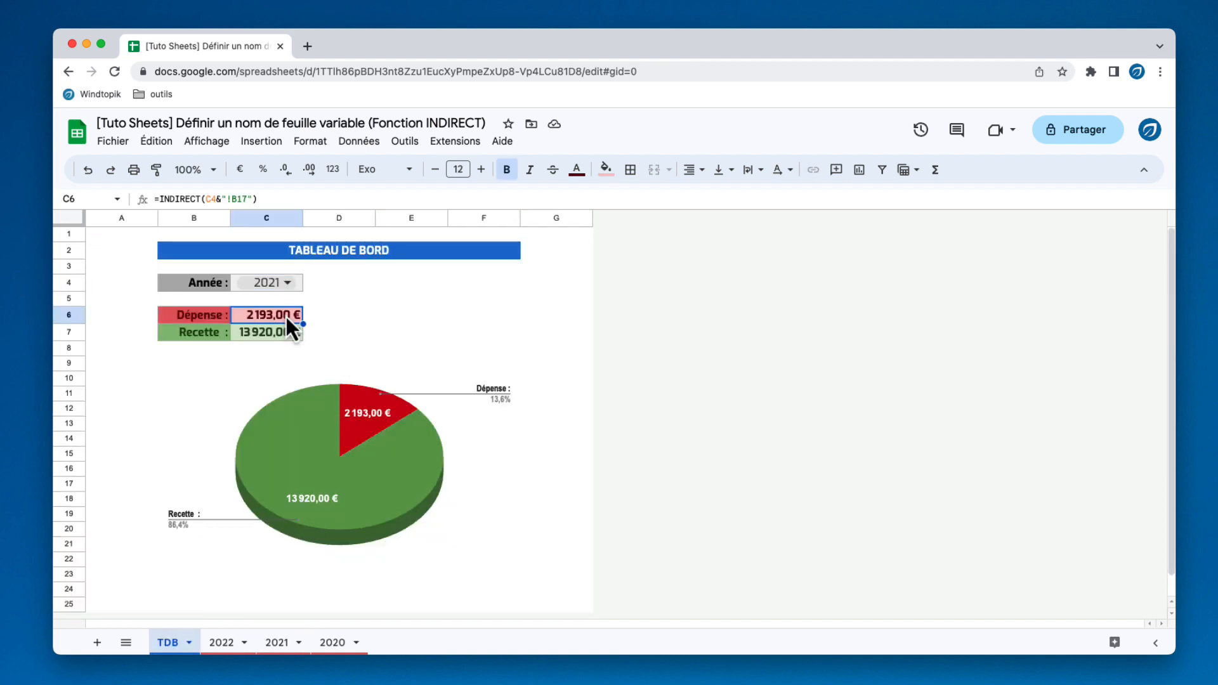